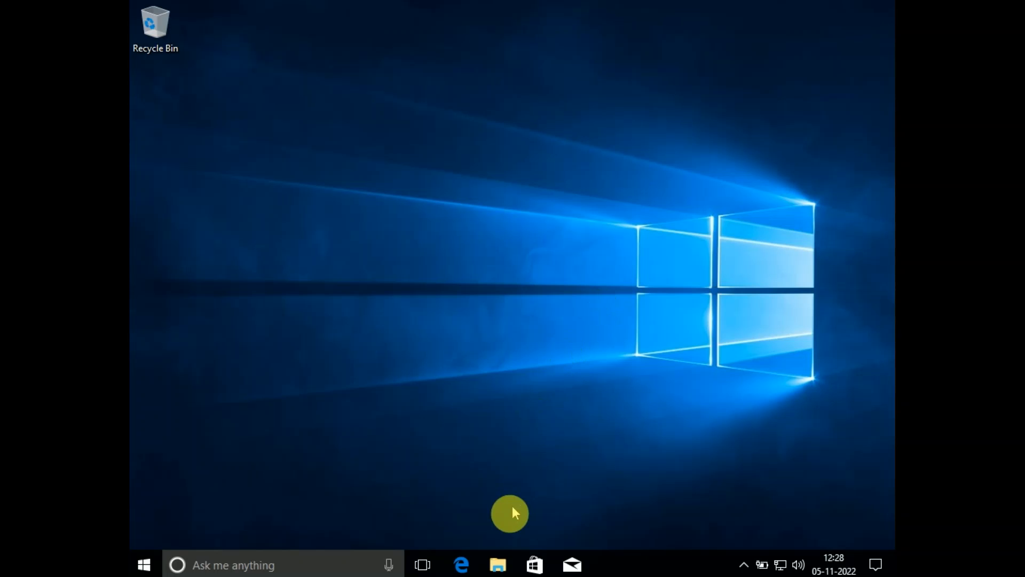
# Step: Browse the C: drive's Program Files and Program Files (x86) folders in File Explorer, then close it
pyautogui.click(498, 564)
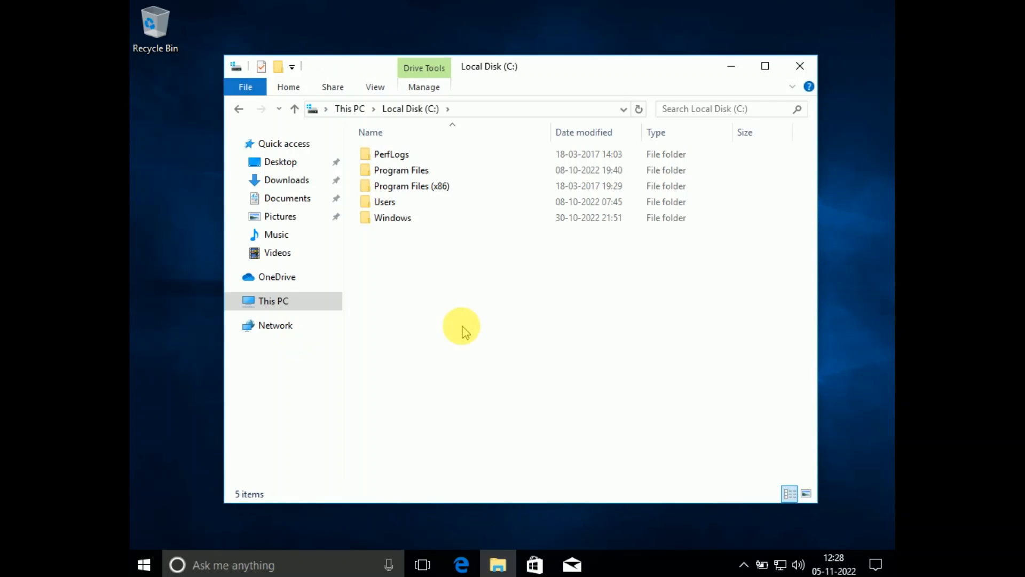
pyautogui.doubleClick(401, 171)
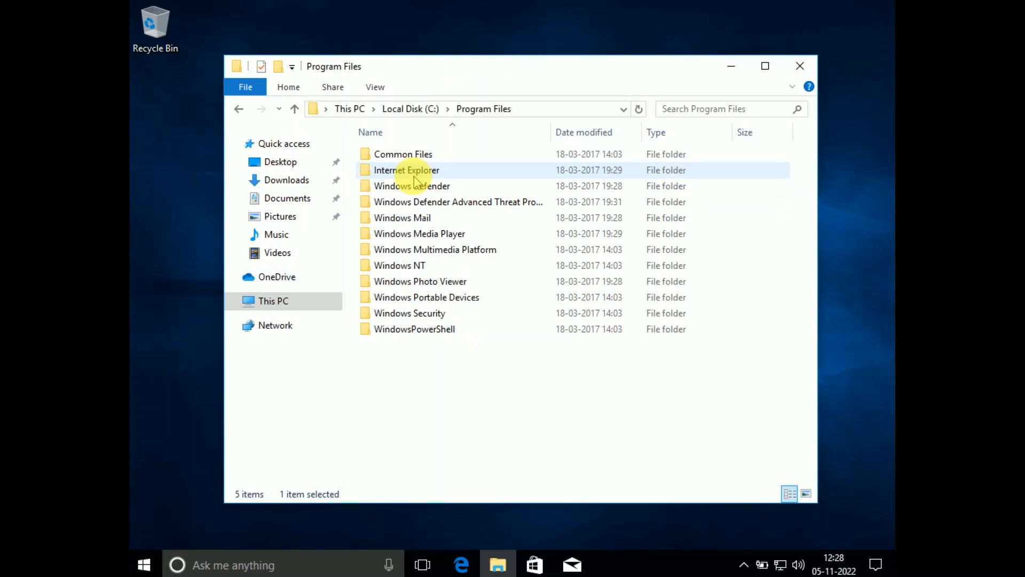
pyautogui.click(298, 108)
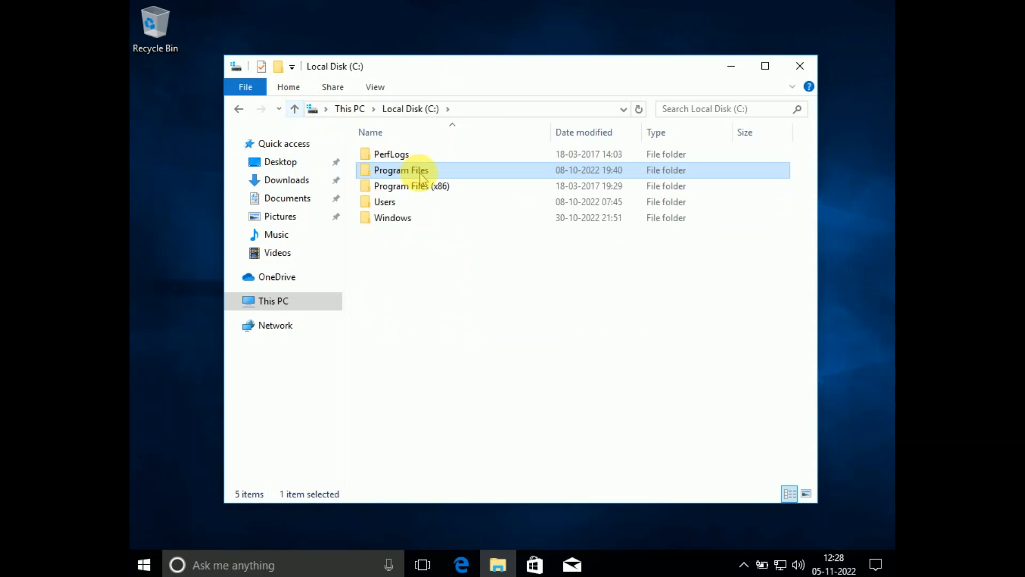
pyautogui.doubleClick(427, 186)
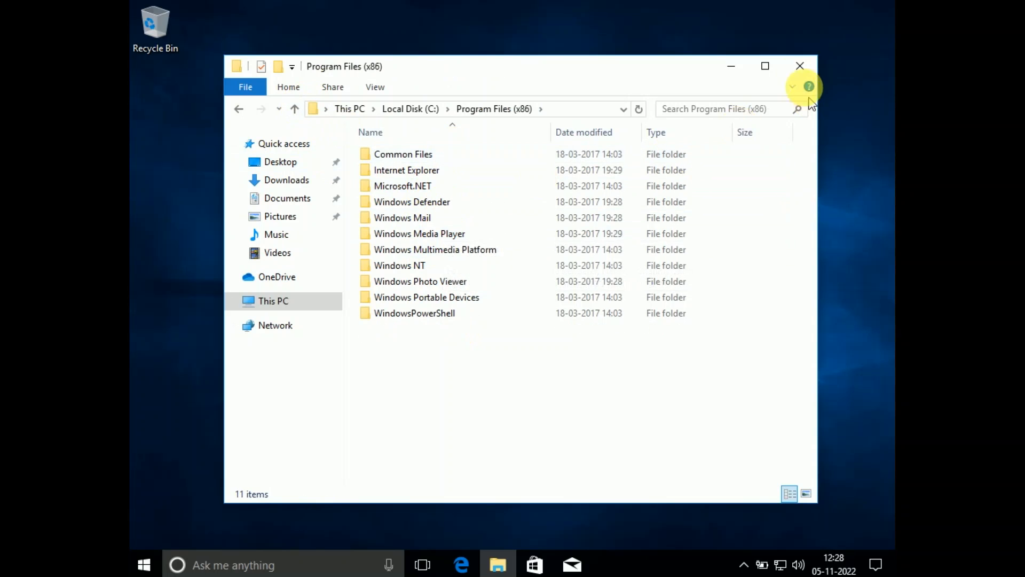
pyautogui.click(799, 68)
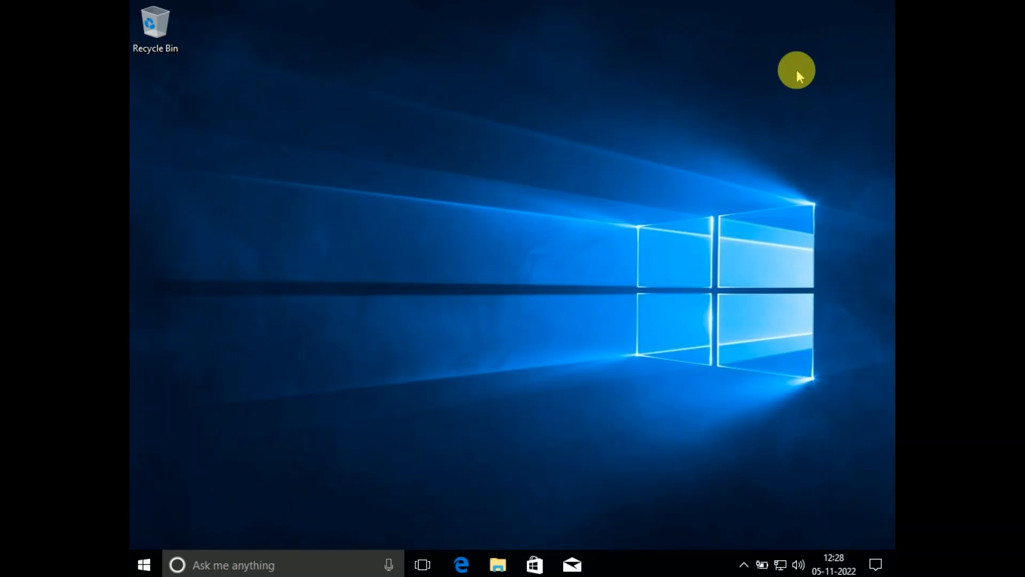
# Step: Launch regedit from Windows Search and allow it to make changes
pyautogui.click(314, 566)
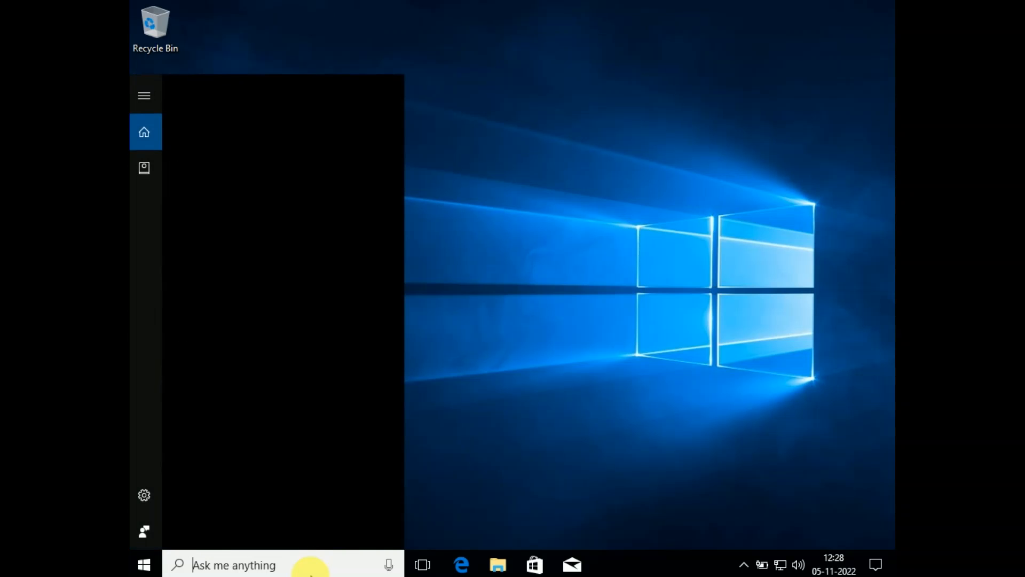
pyautogui.write('reged')
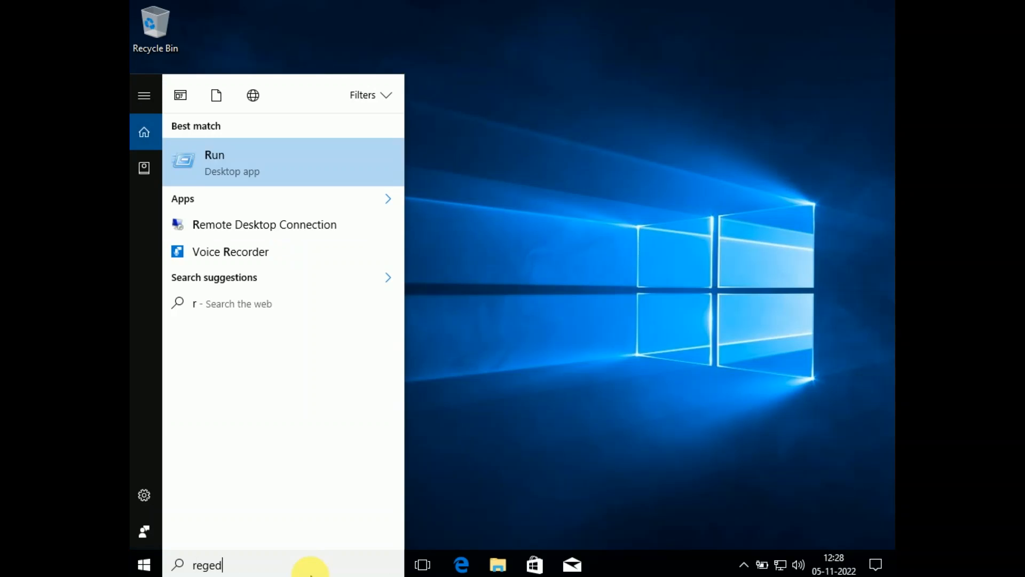
pyautogui.write('it')
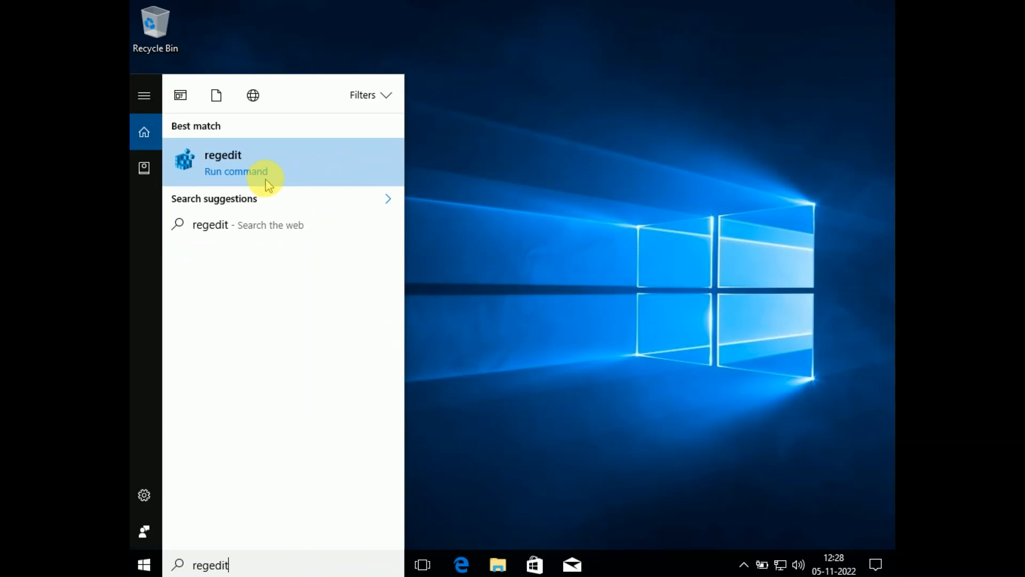
pyautogui.click(265, 179)
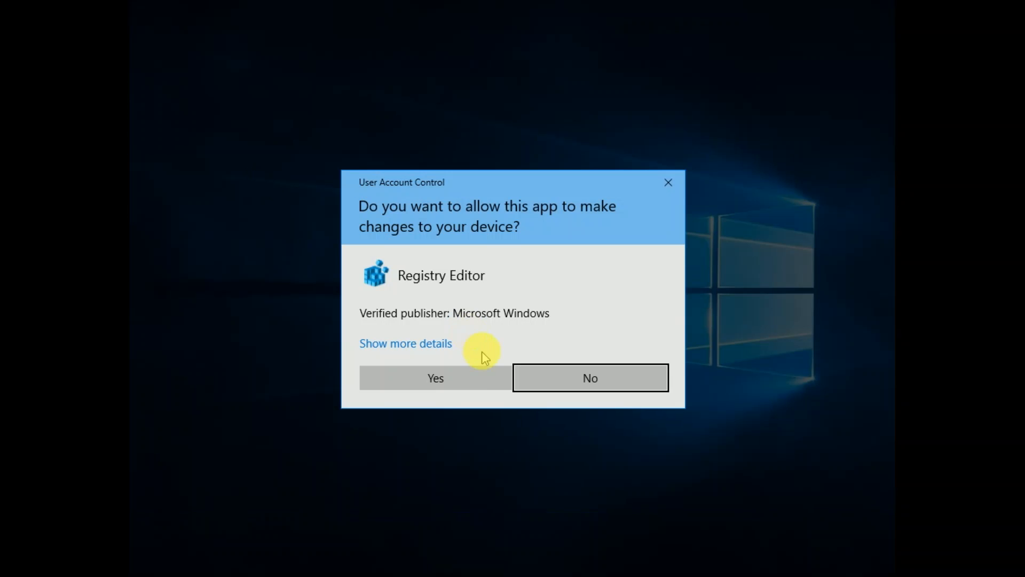
pyautogui.click(472, 377)
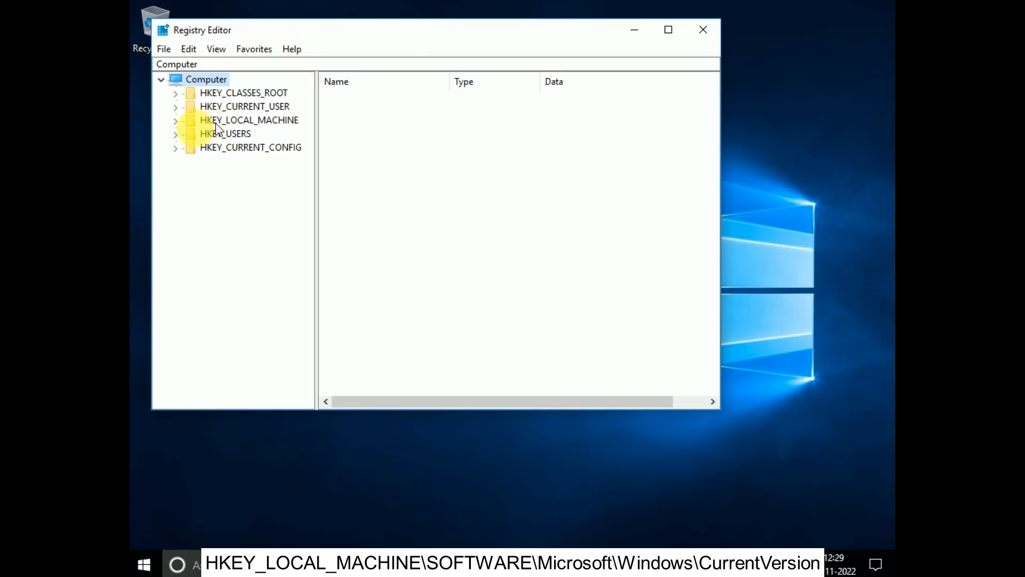
# Step: Expand HKEY_LOCAL_MACHINE > SOFTWARE > Microsoft in the tree and maximize the window
pyautogui.click(201, 120)
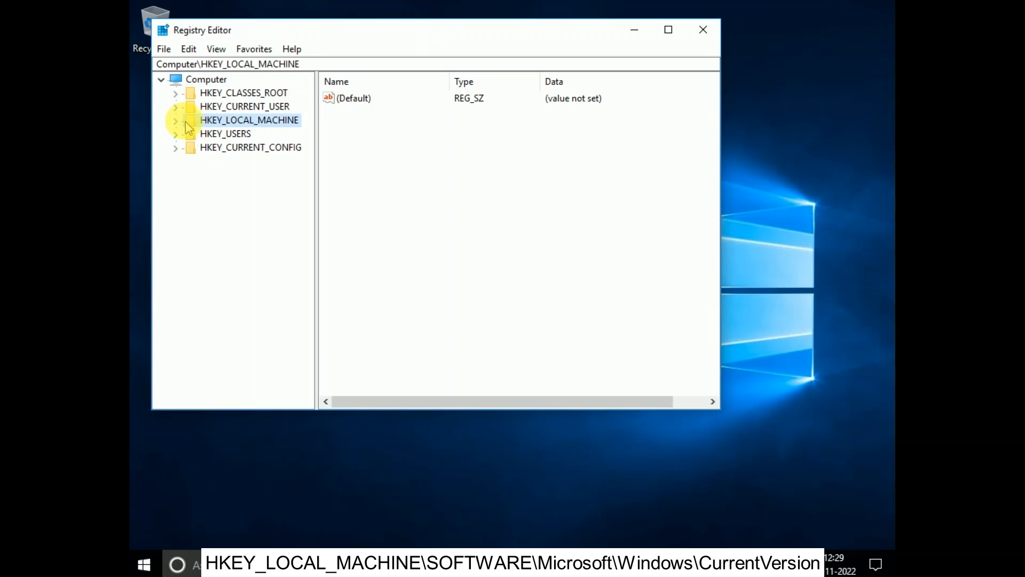
pyautogui.click(182, 122)
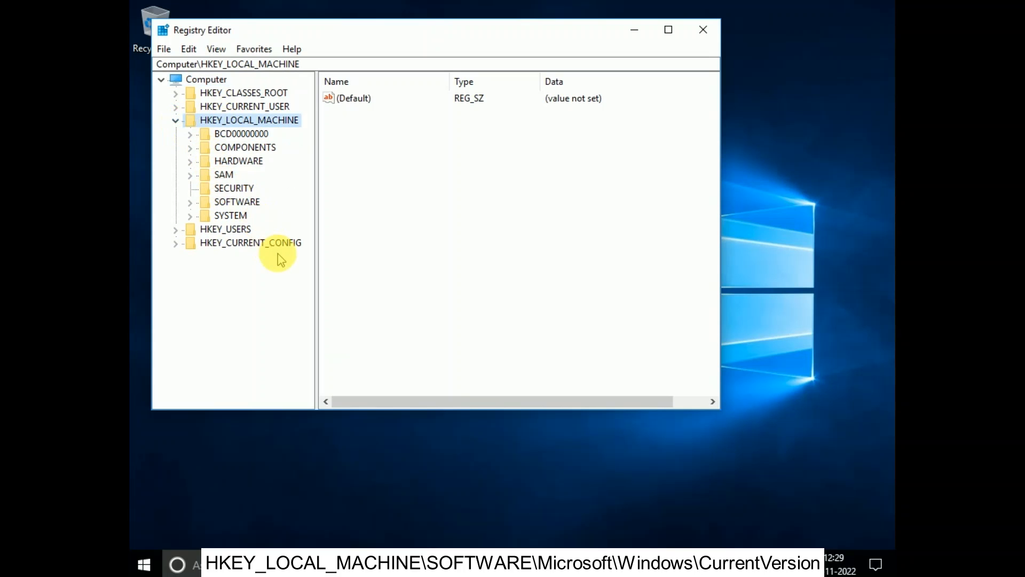
pyautogui.click(232, 201)
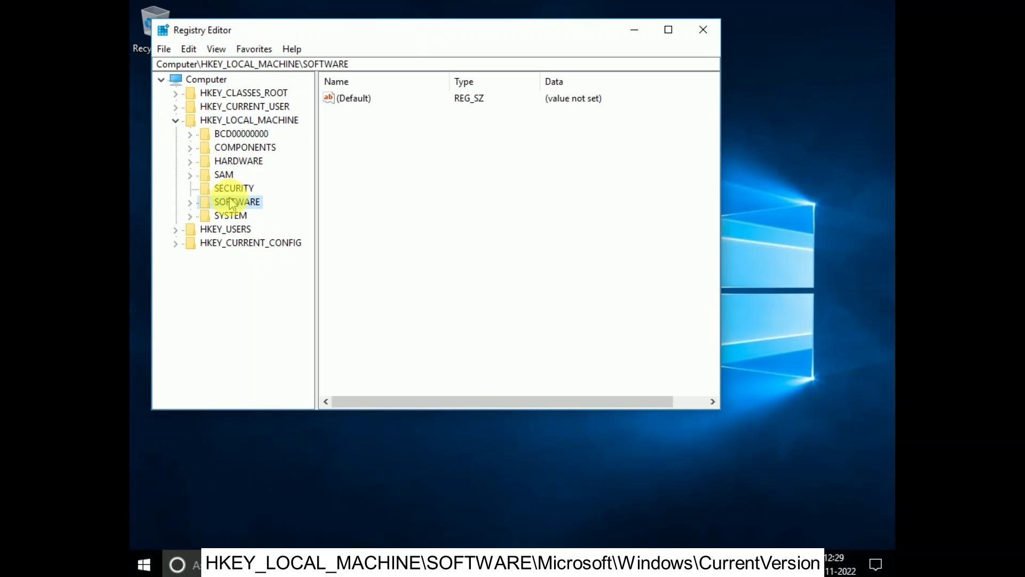
pyautogui.click(191, 202)
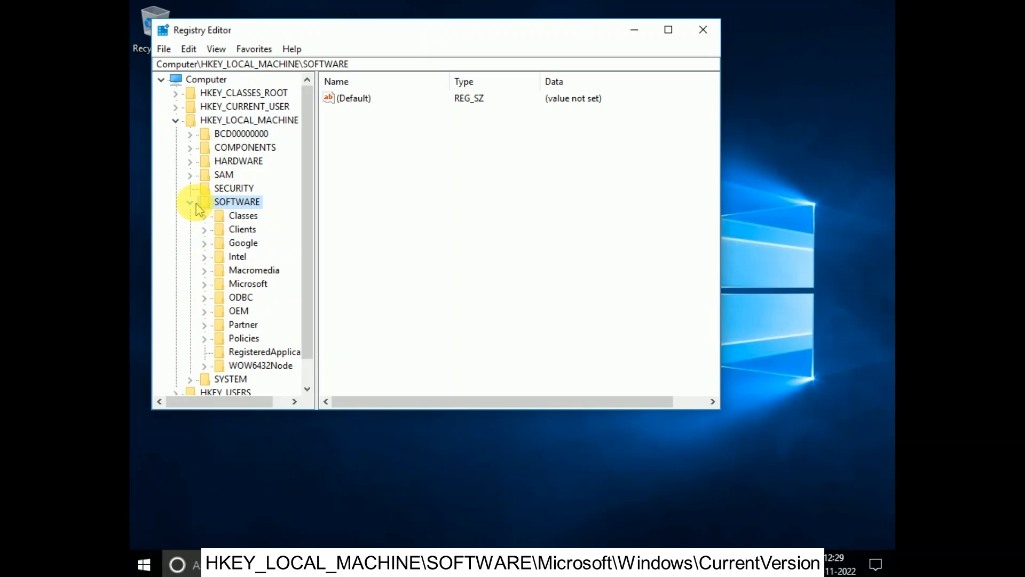
pyautogui.click(245, 284)
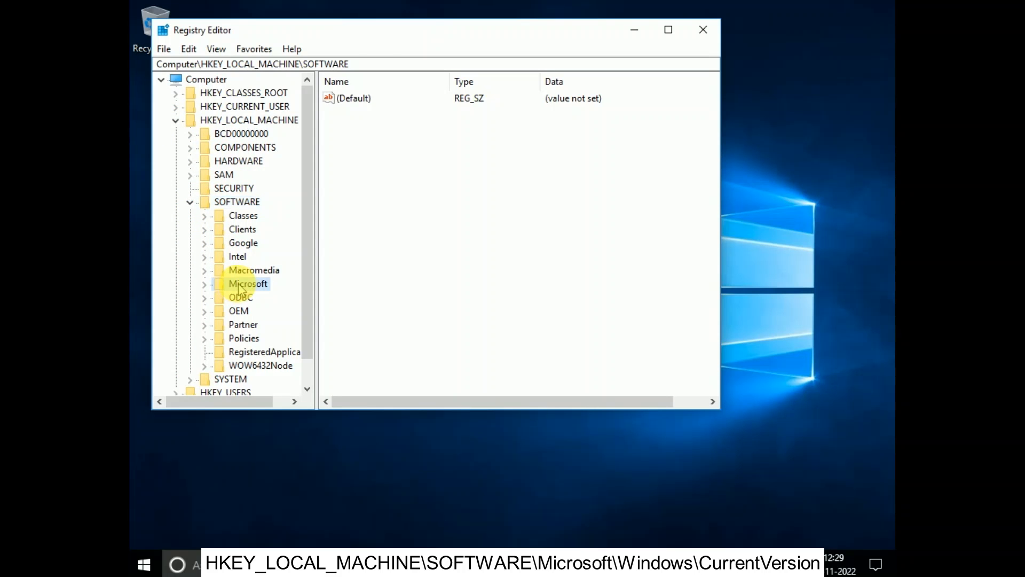
pyautogui.click(206, 284)
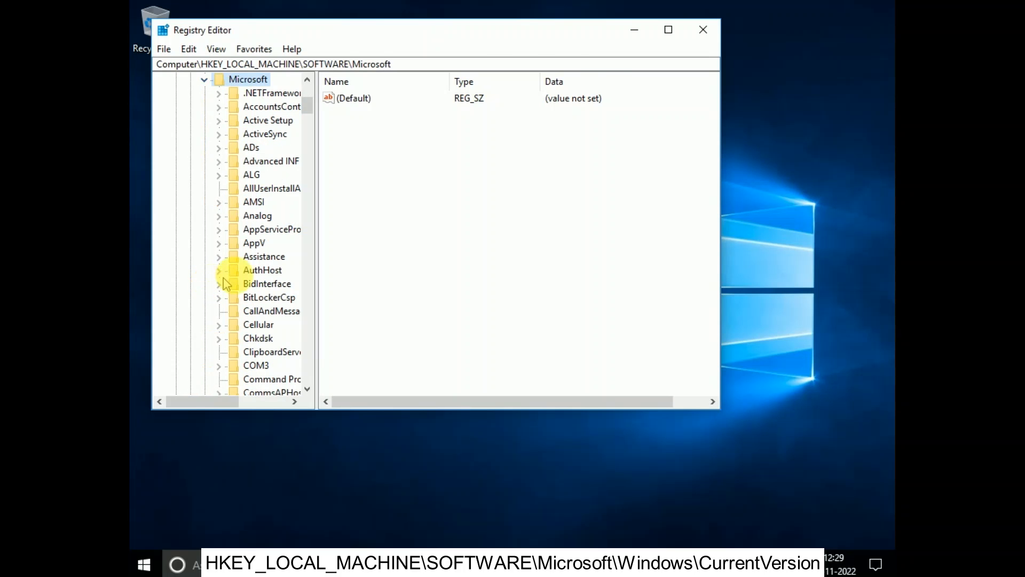
pyautogui.press('super+Up')
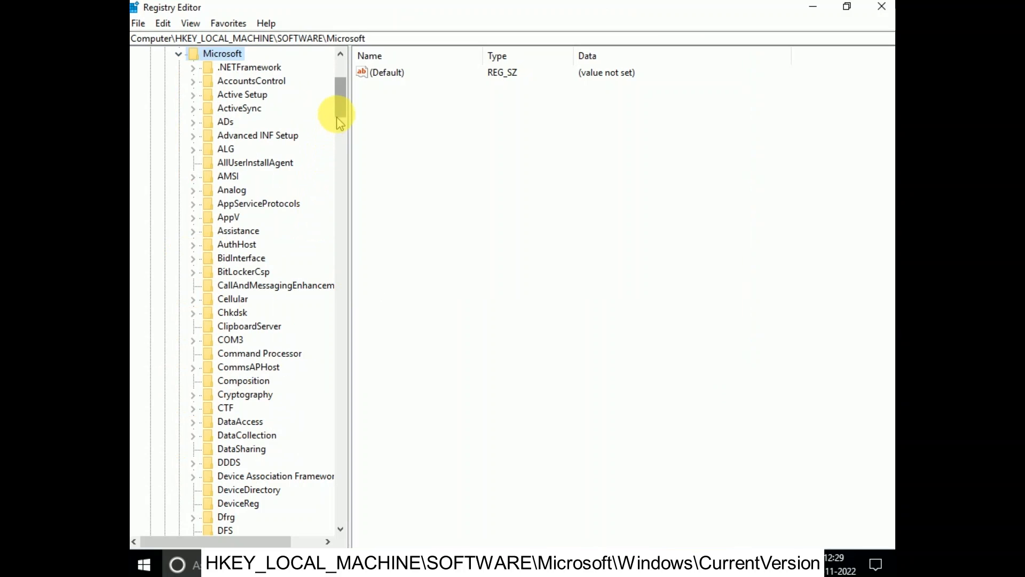
pyautogui.moveTo(341, 96); pyautogui.dragTo(342, 317)
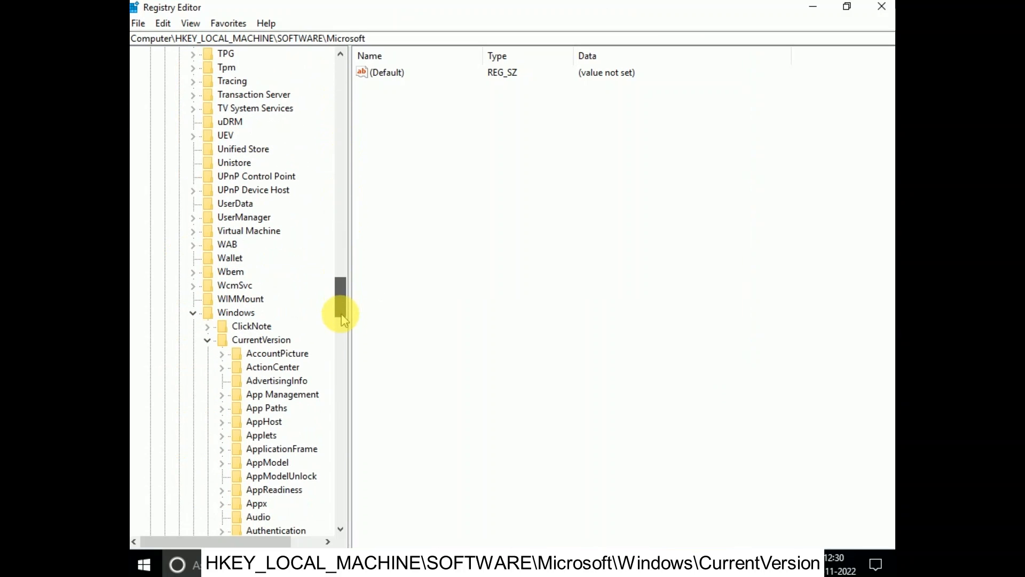
# Step: Navigate to Microsoft\Windows\CurrentVersion so ProgramFilesDir and CommonFilesDir values are listed
pyautogui.click(208, 340)
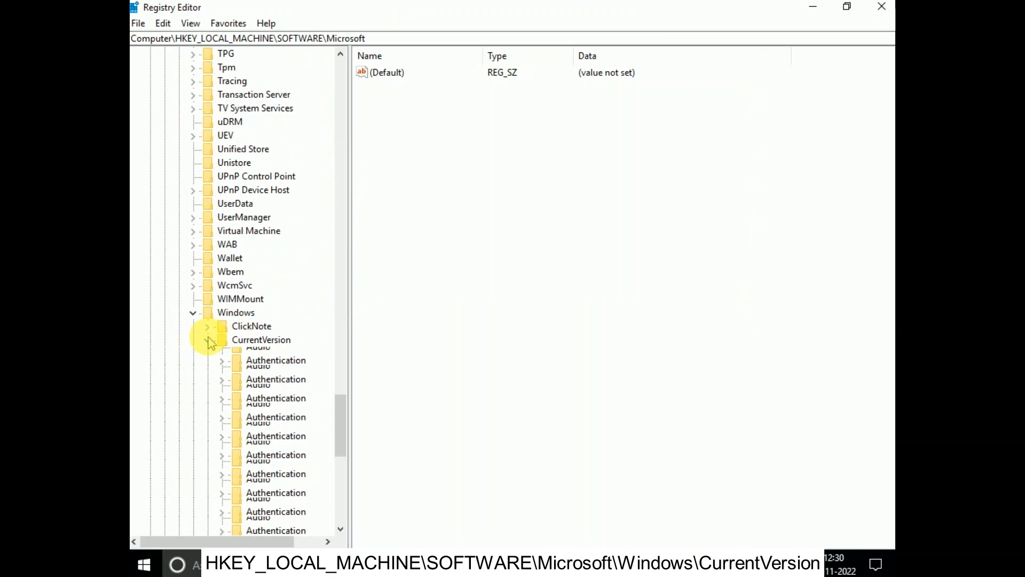
pyautogui.click(193, 313)
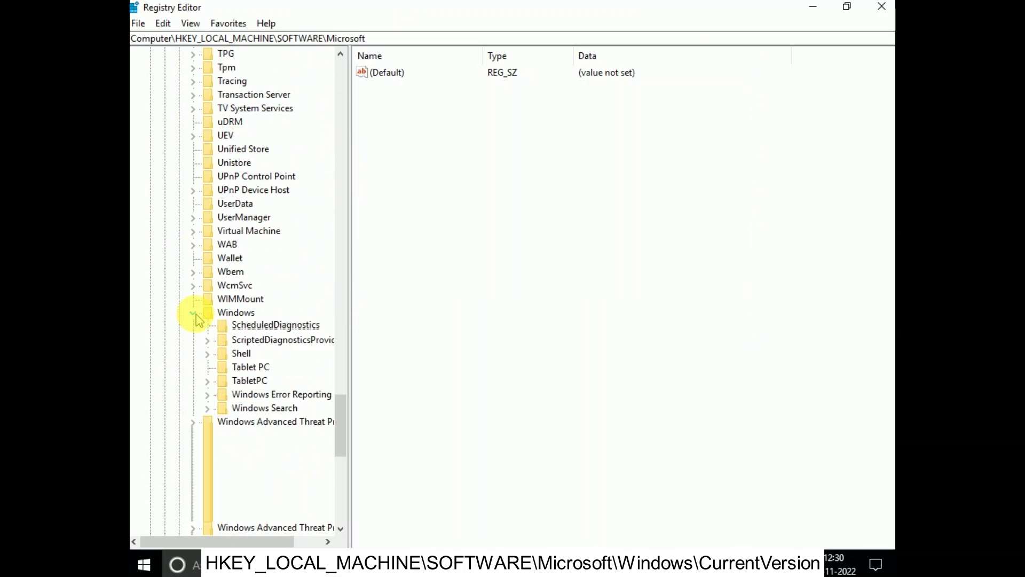
pyautogui.click(232, 312)
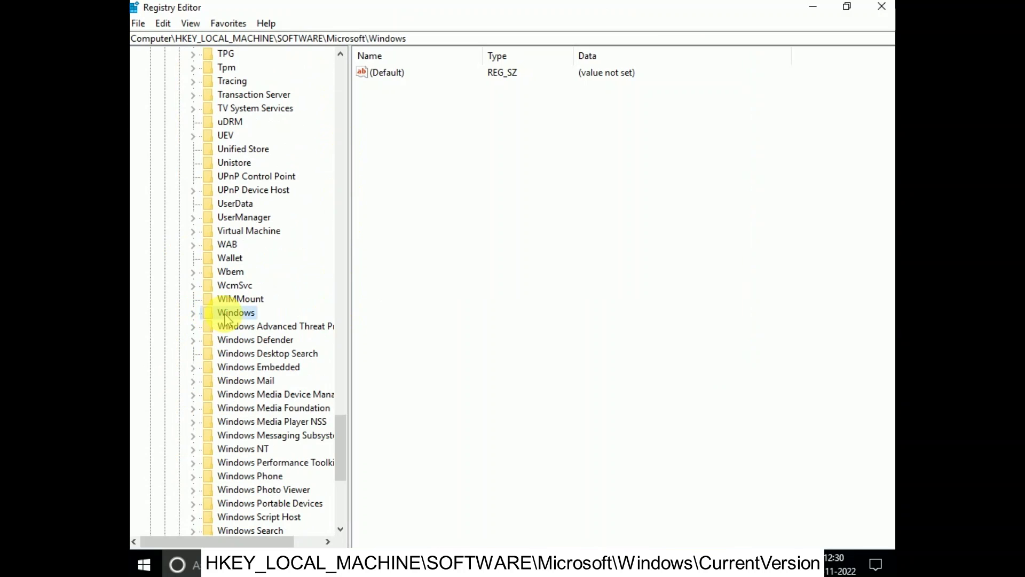
pyautogui.click(194, 313)
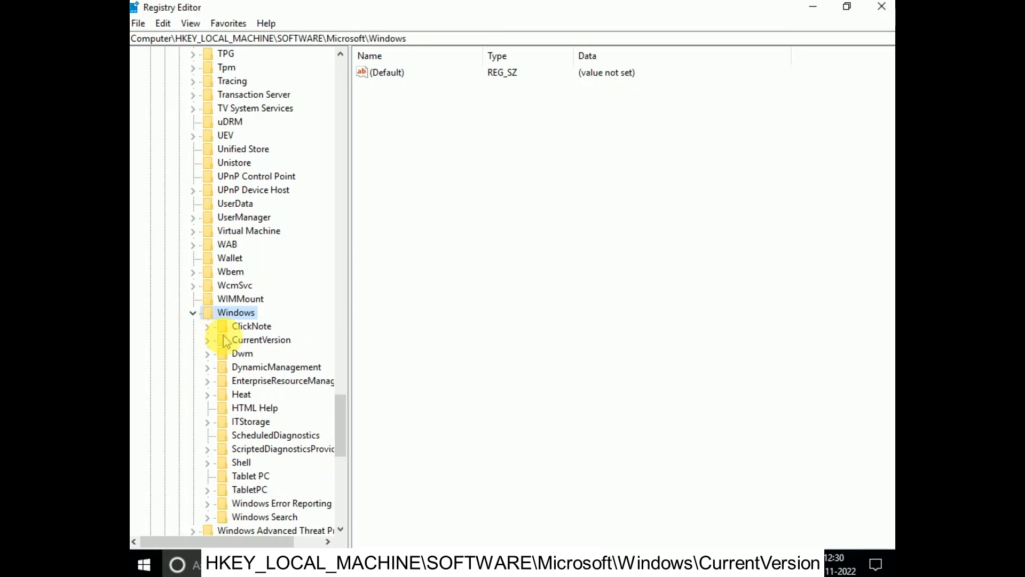
pyautogui.click(251, 340)
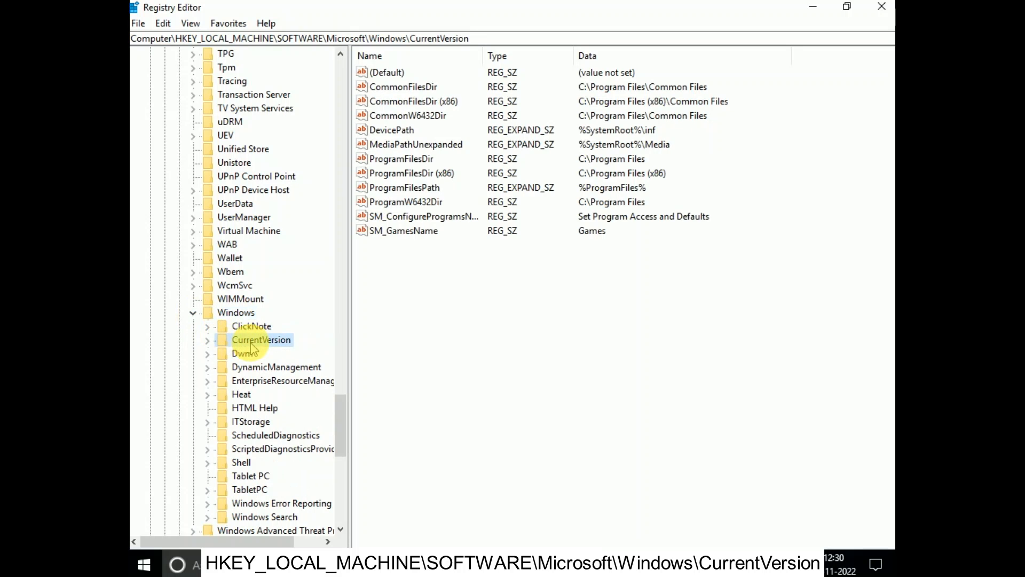
pyautogui.click(207, 340)
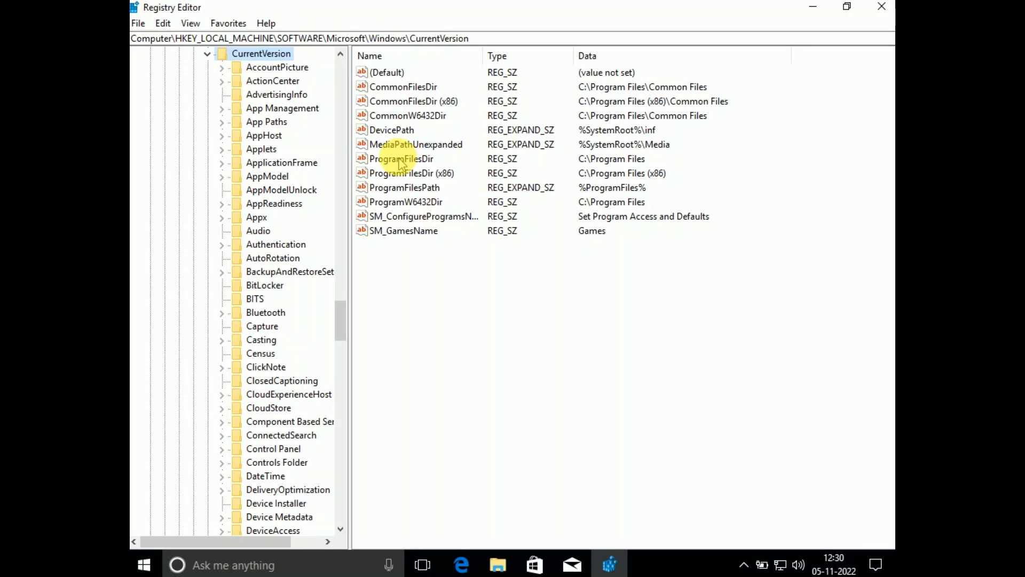
pyautogui.click(400, 159)
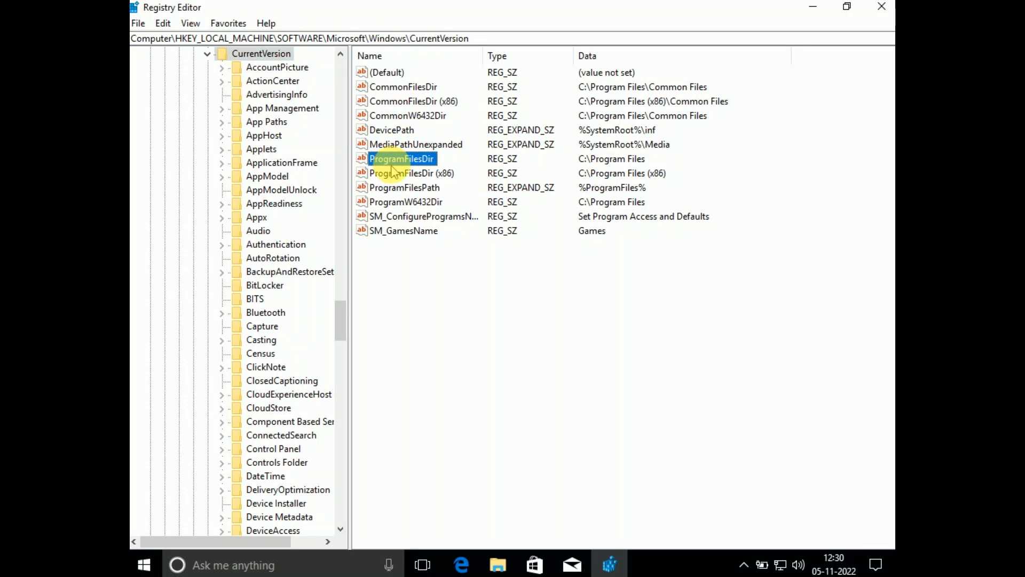
pyautogui.rightClick(403, 161)
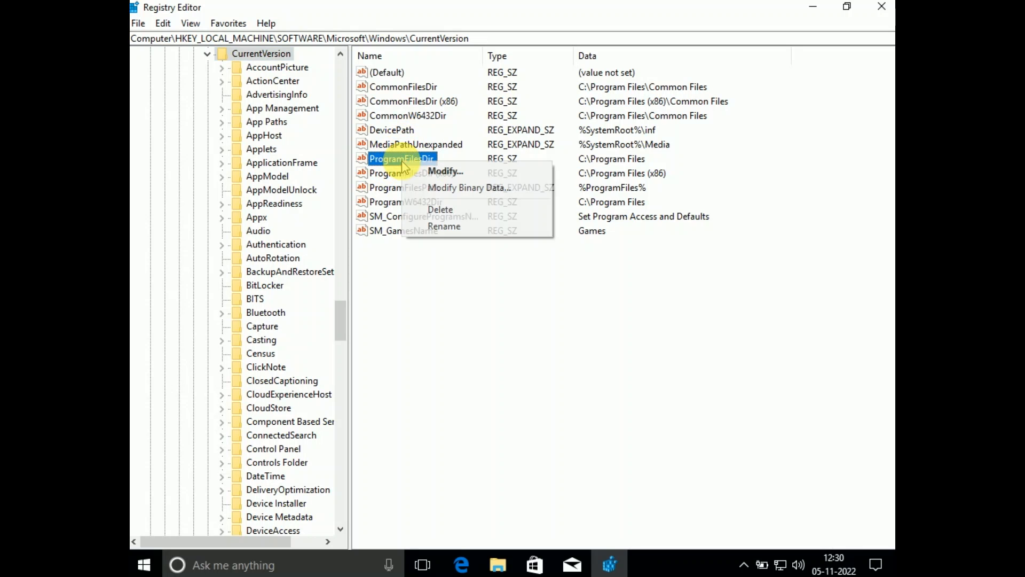
pyautogui.click(444, 186)
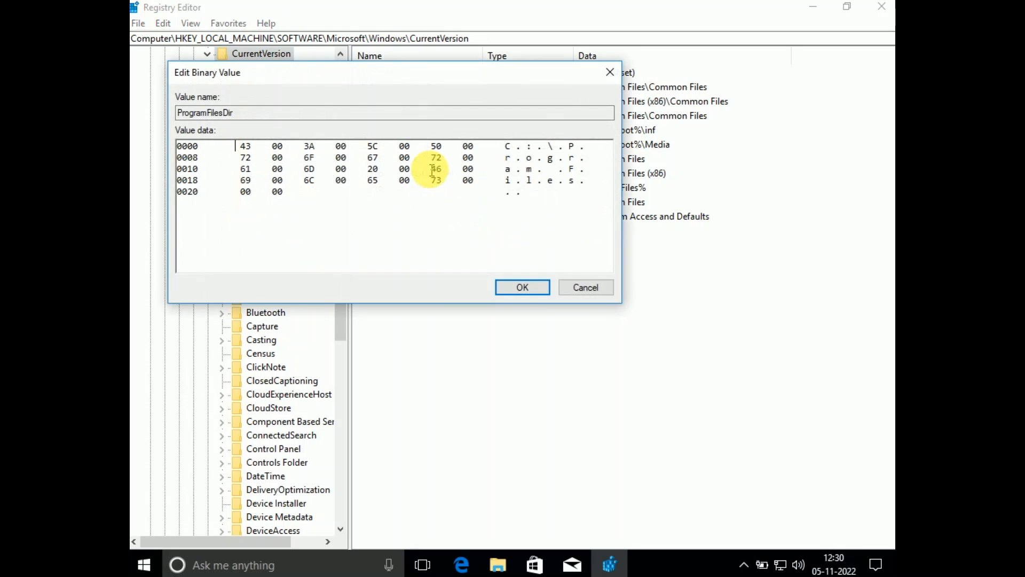
pyautogui.click(586, 287)
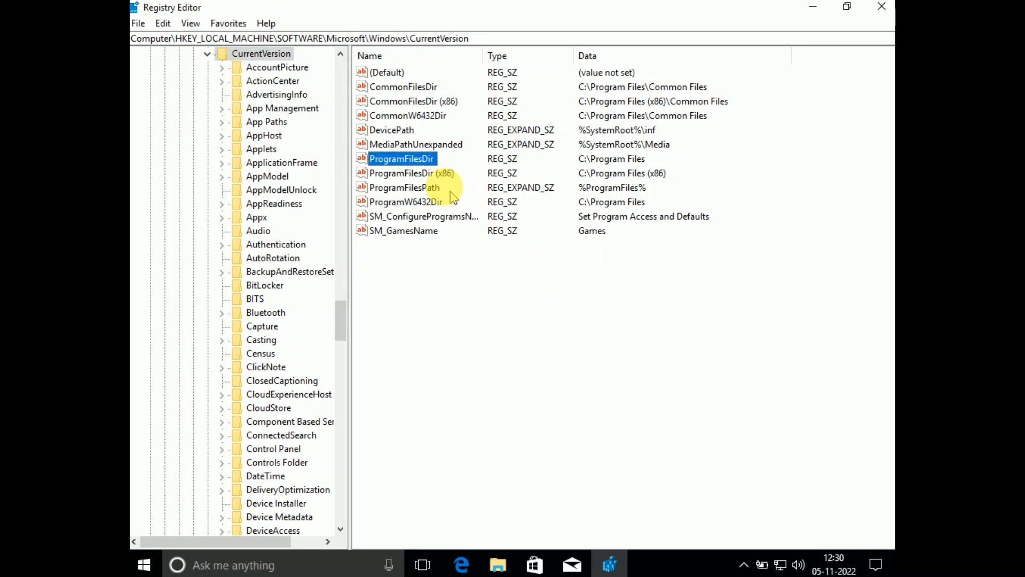
pyautogui.doubleClick(425, 161)
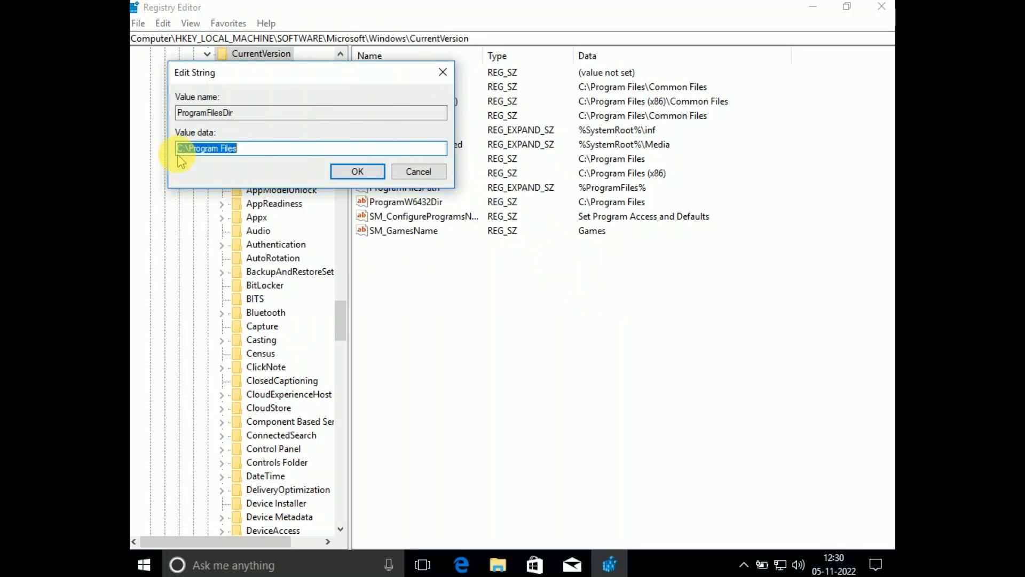
# Step: Replace the drive letter so ProgramFilesDir reads d:\Program Files and confirm
pyautogui.click(181, 149)
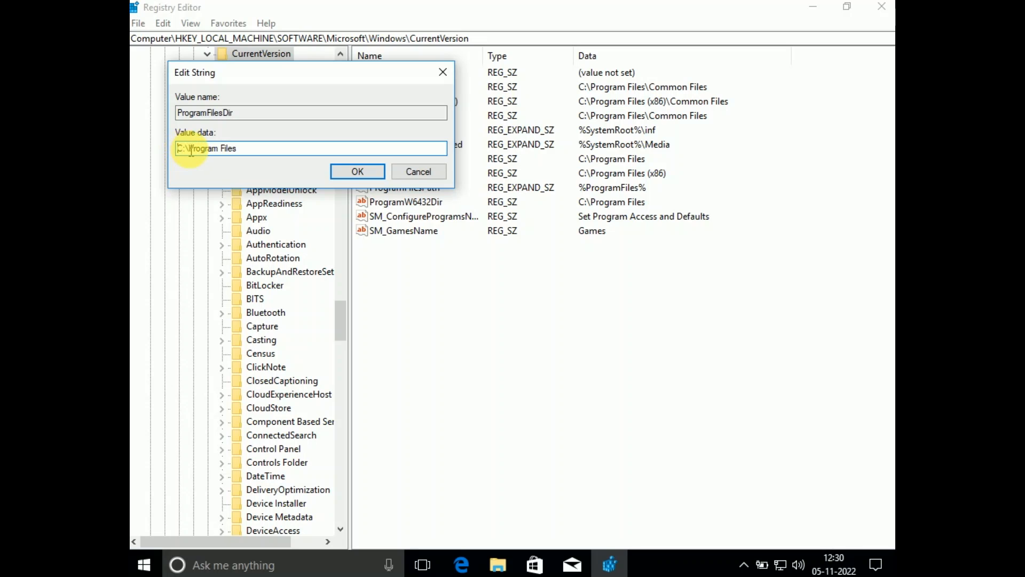
pyautogui.press('Delete')
pyautogui.write('d')
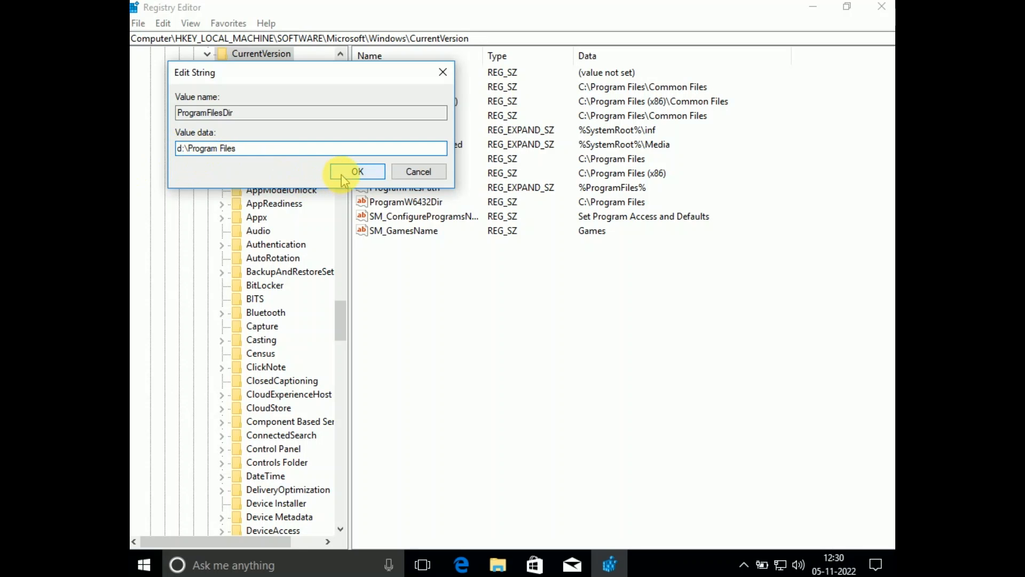
pyautogui.click(356, 171)
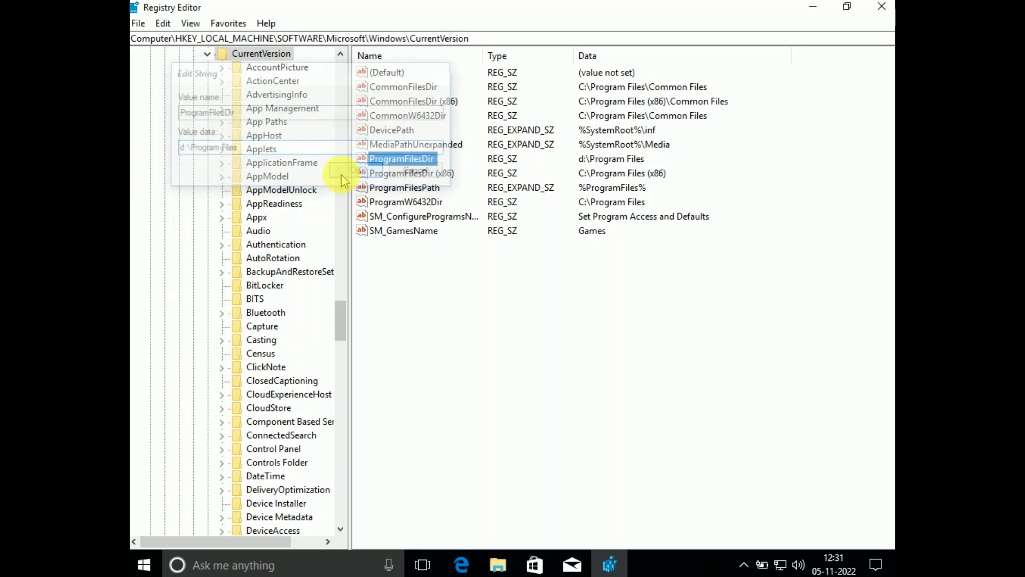
# Step: Modify ProgramFilesDir (x86) so its data reads D:\Program Files (x86) and confirm
pyautogui.click(403, 175)
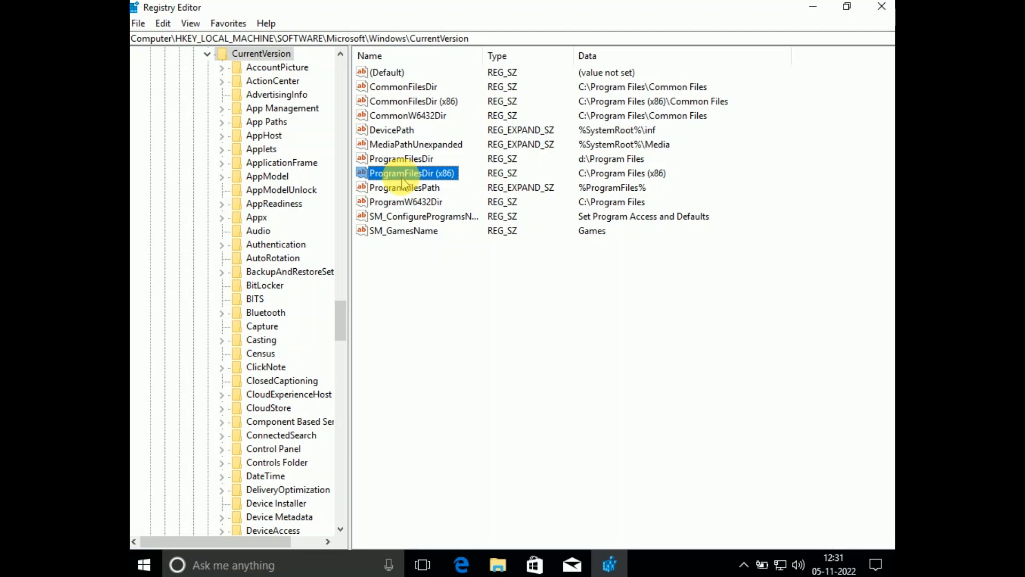
pyautogui.rightClick(403, 177)
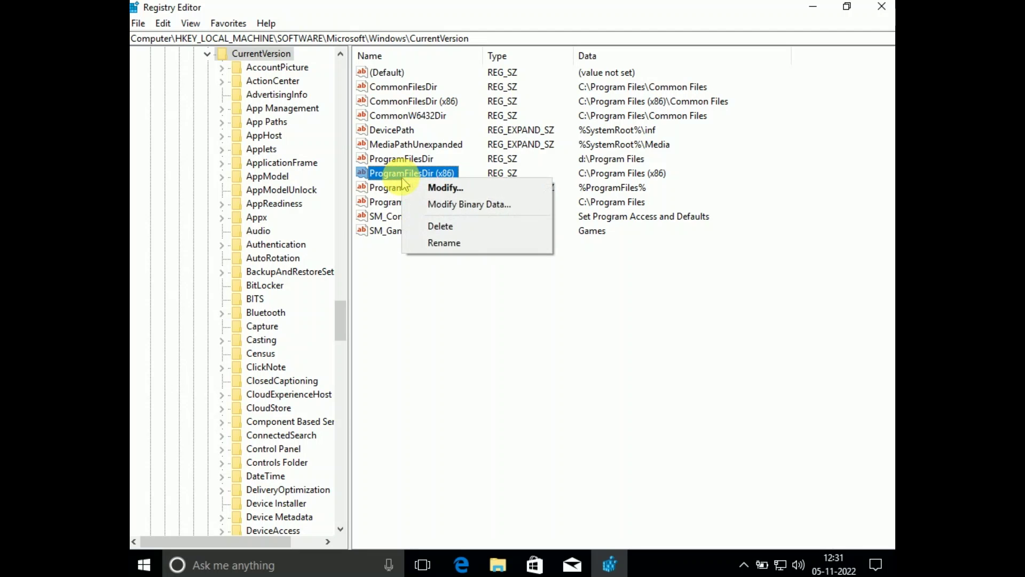
pyautogui.click(433, 190)
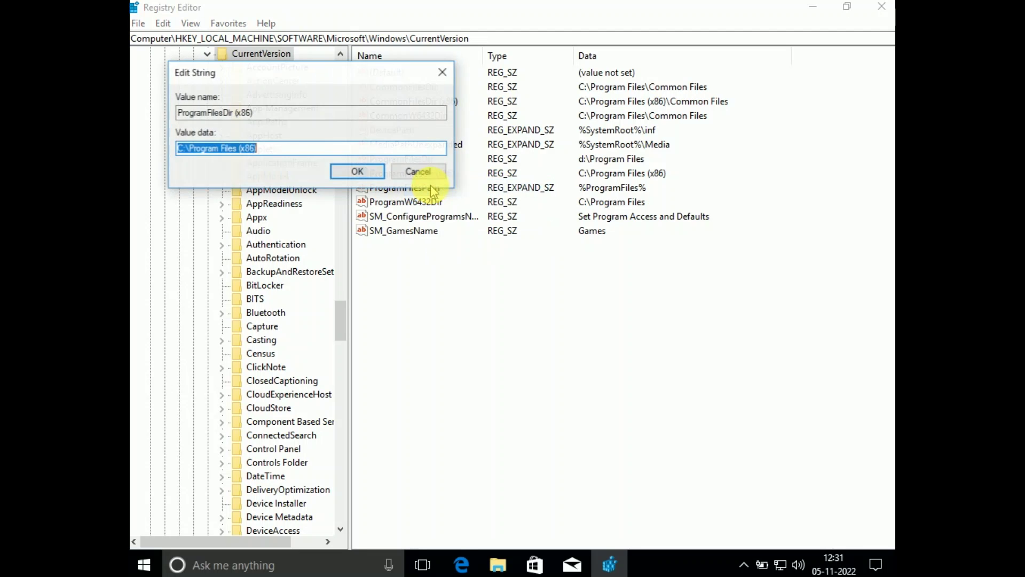
pyautogui.click(185, 149)
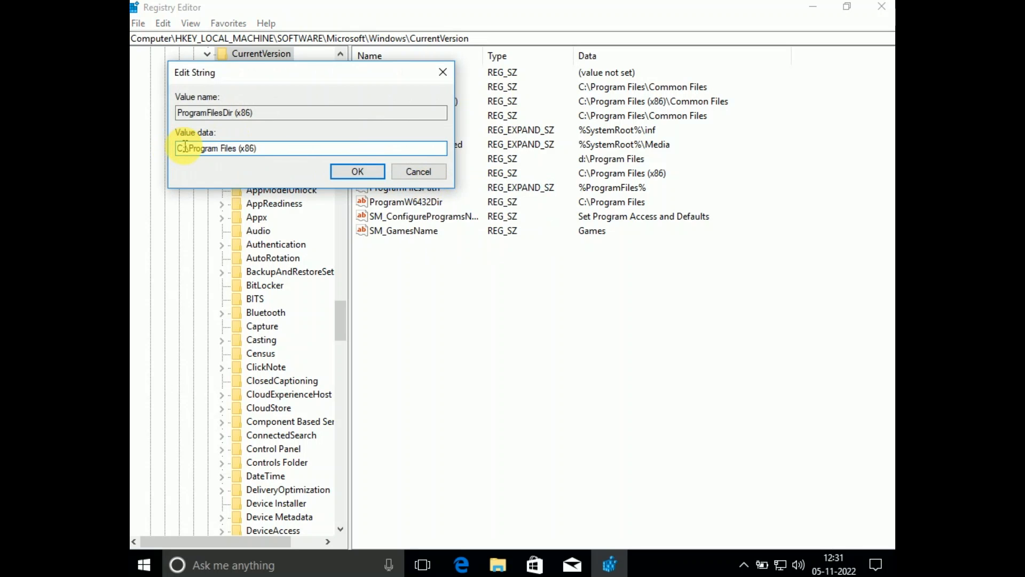
pyautogui.press('BackSpace')
pyautogui.write('D')
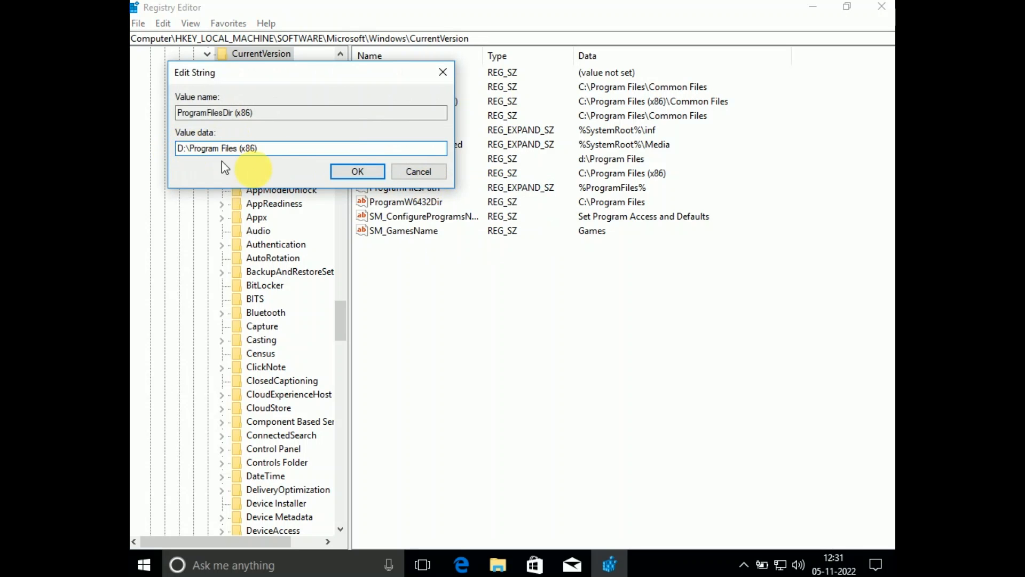
pyautogui.click(358, 171)
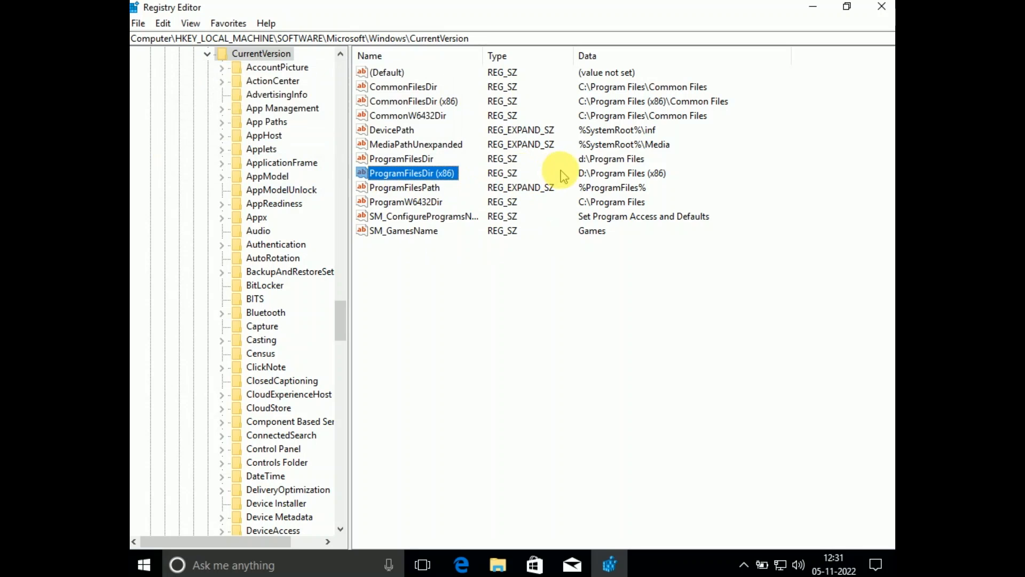
pyautogui.click(588, 180)
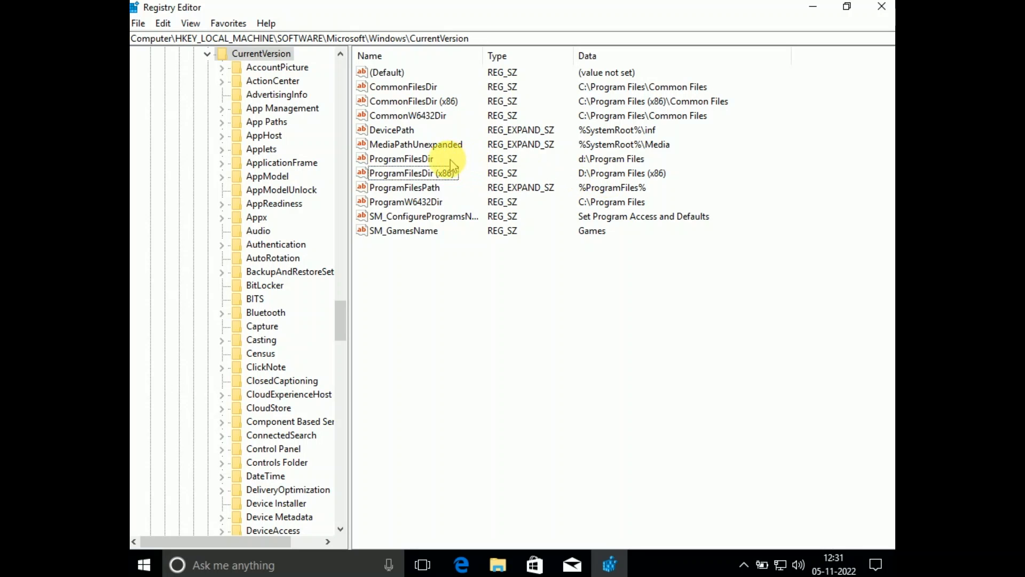
pyautogui.click(425, 159)
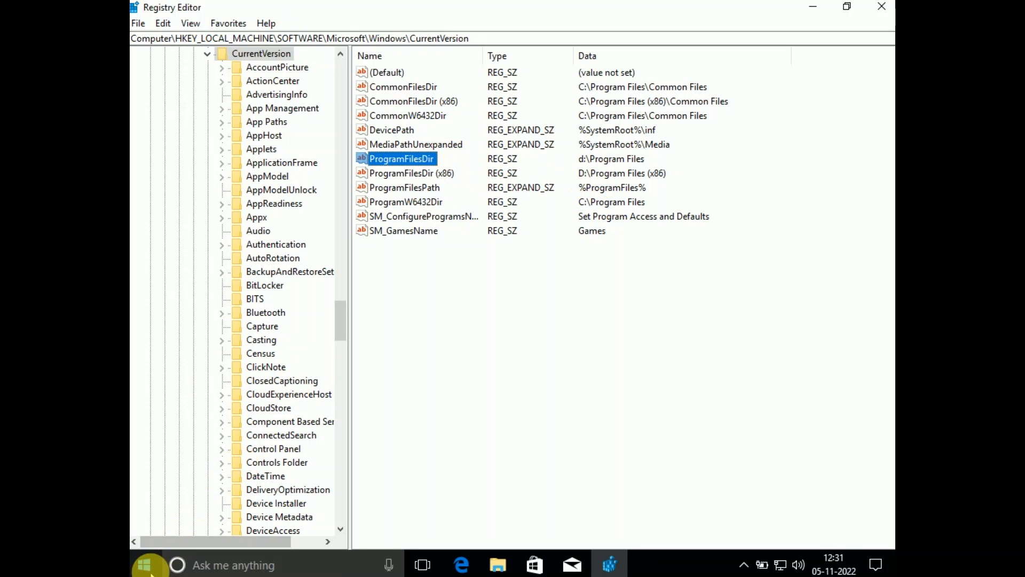
pyautogui.click(146, 565)
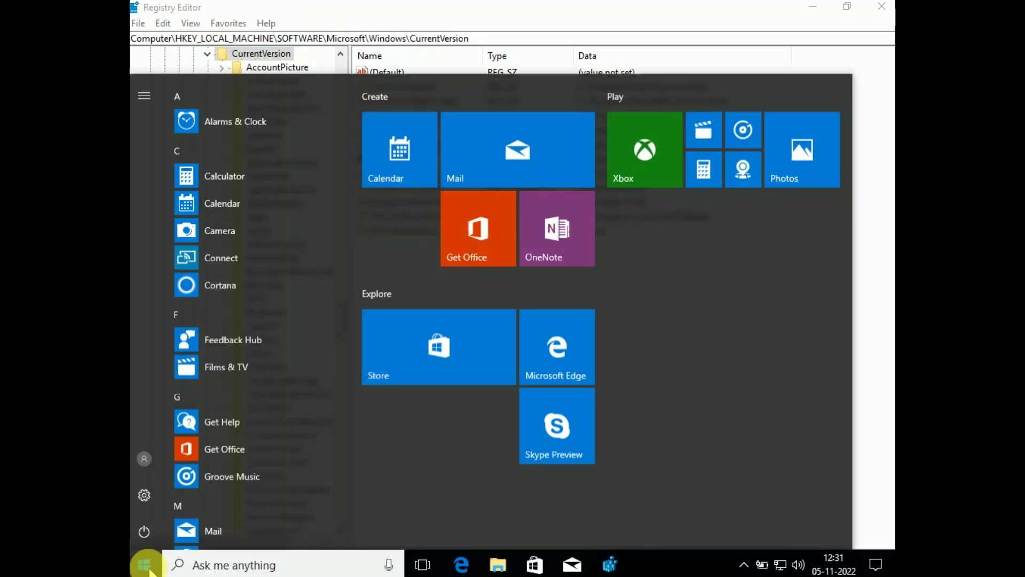
pyautogui.click(146, 565)
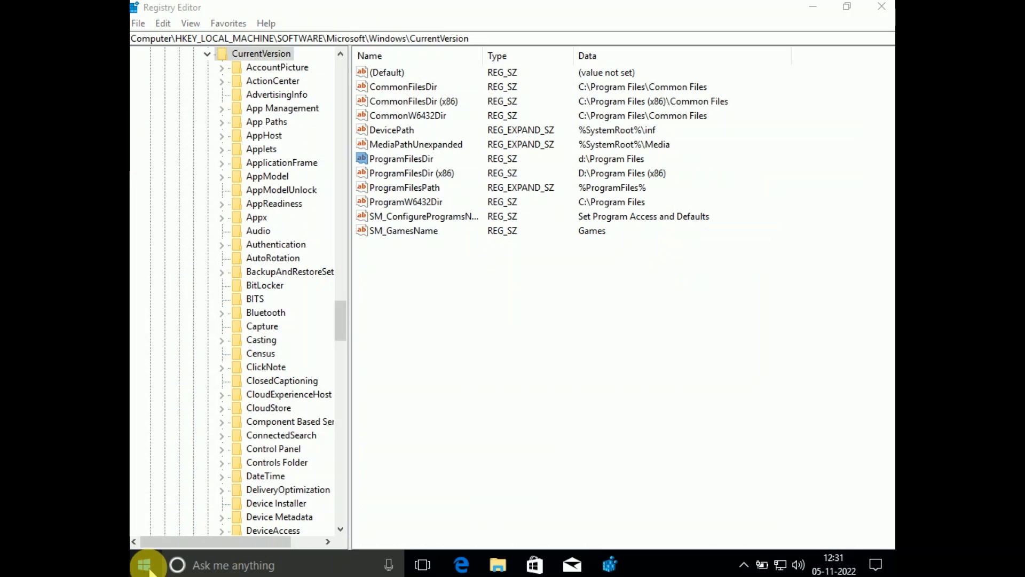
pyautogui.click(147, 565)
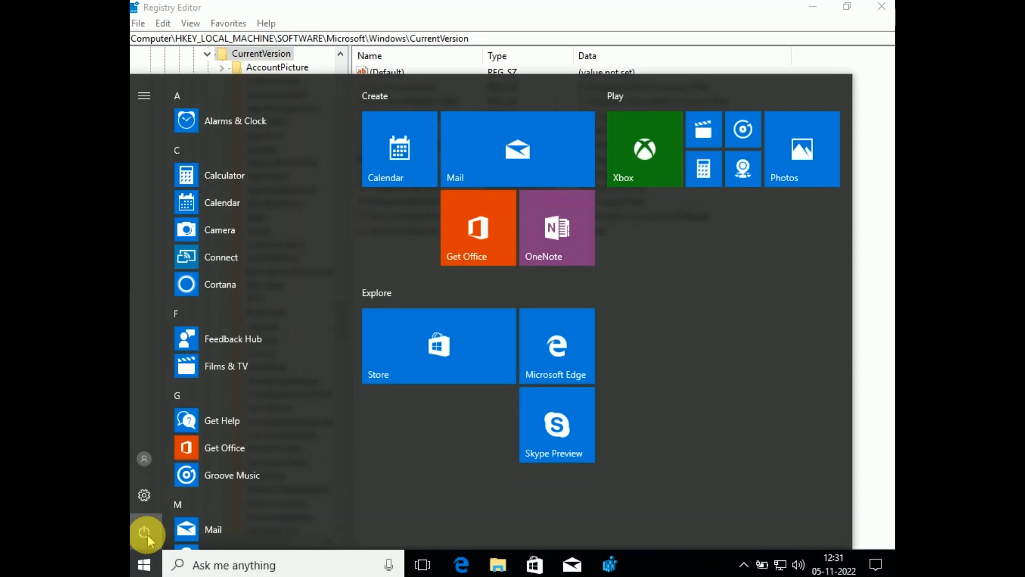
pyautogui.click(147, 534)
pyautogui.click(148, 534)
pyautogui.click(147, 535)
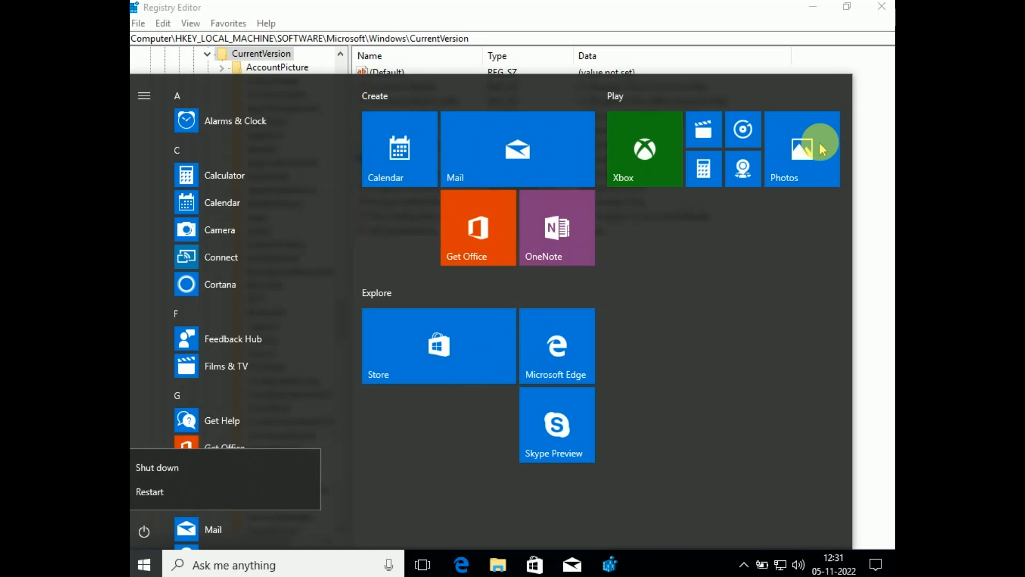
pyautogui.click(868, 157)
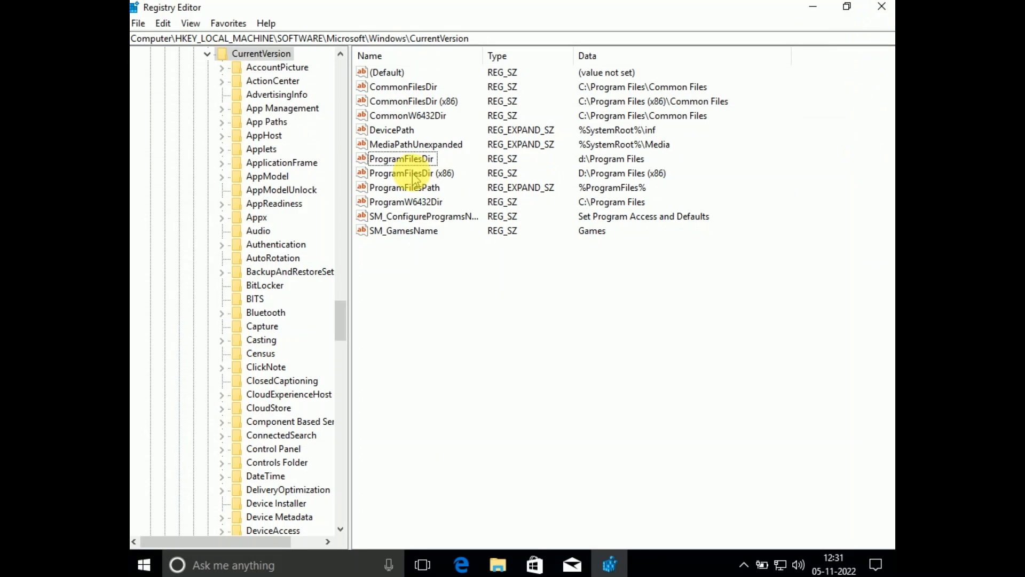
# Step: Select the ProgramFilesDir value in CurrentVersion
pyautogui.click(407, 160)
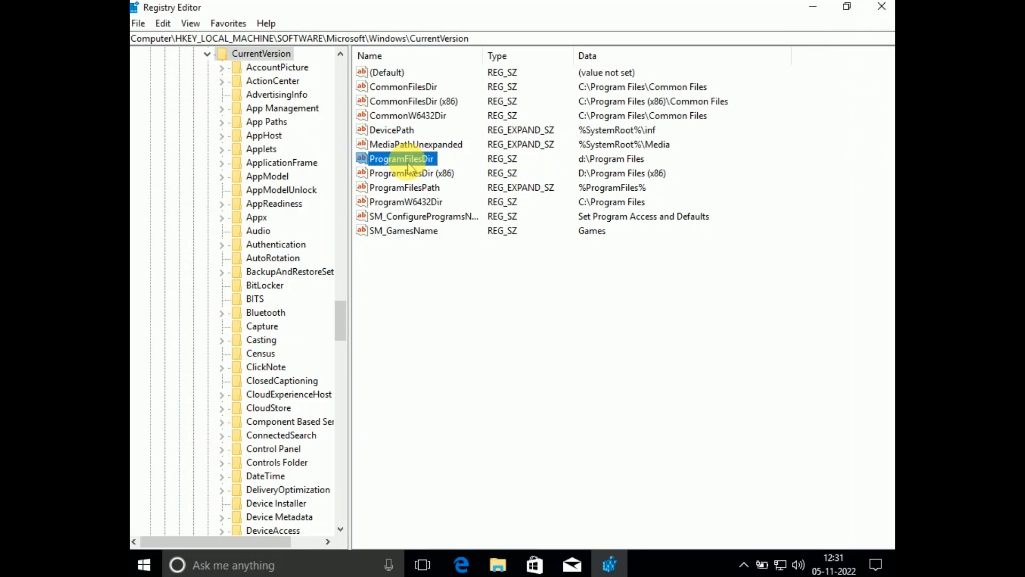
pyautogui.click(880, 8)
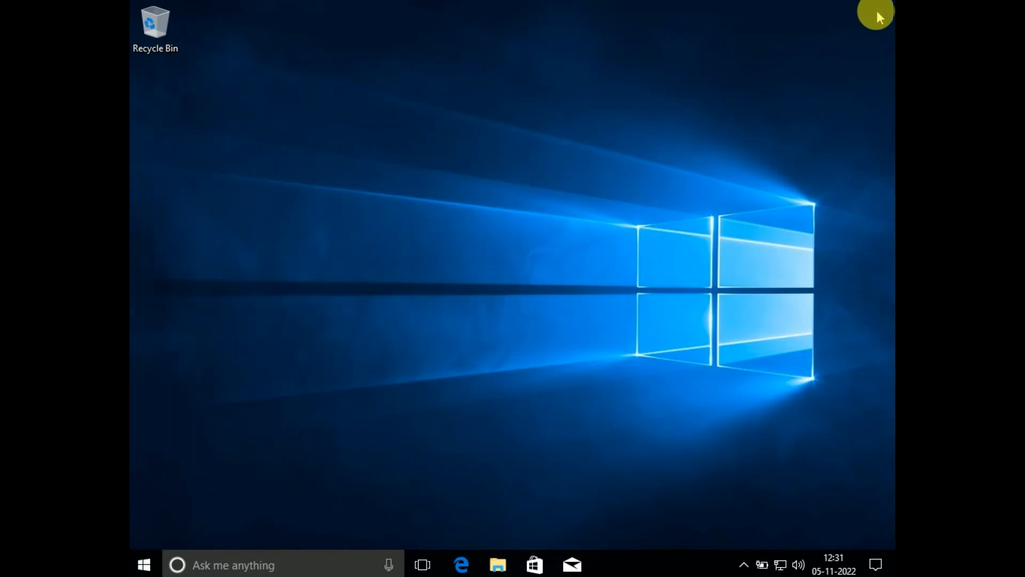